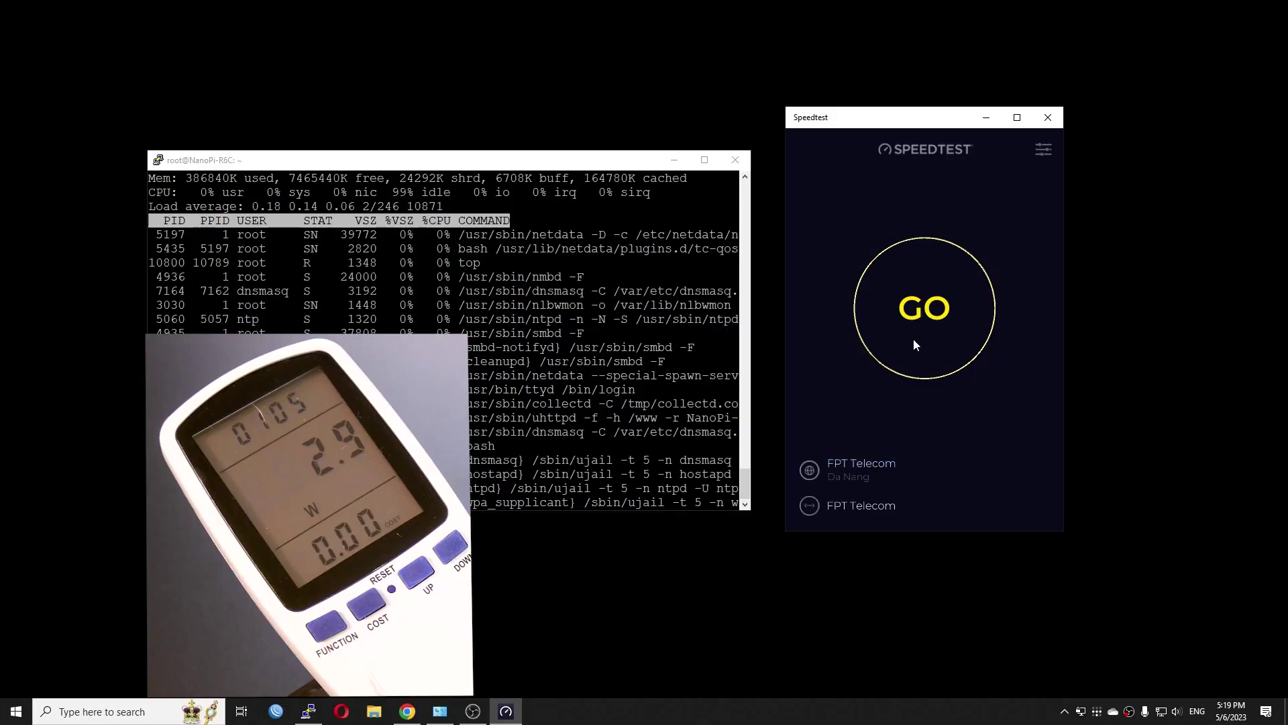
Start the Speedtest by Ookla internet speed test against the FPT Telecom server
click(915, 341)
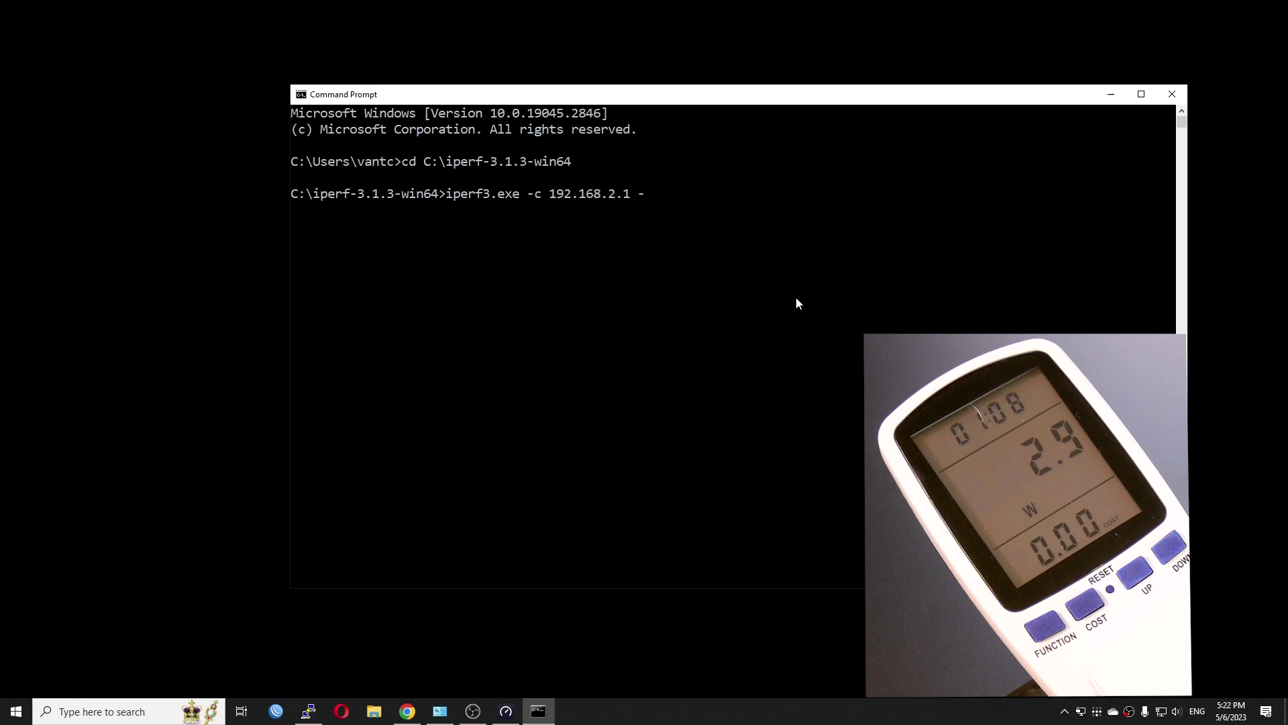
Run 30-second four-stream iperf3 tests to 192.168.2.1, normal and then reverse (-R)
text(t 30 -P4)
key(Return)
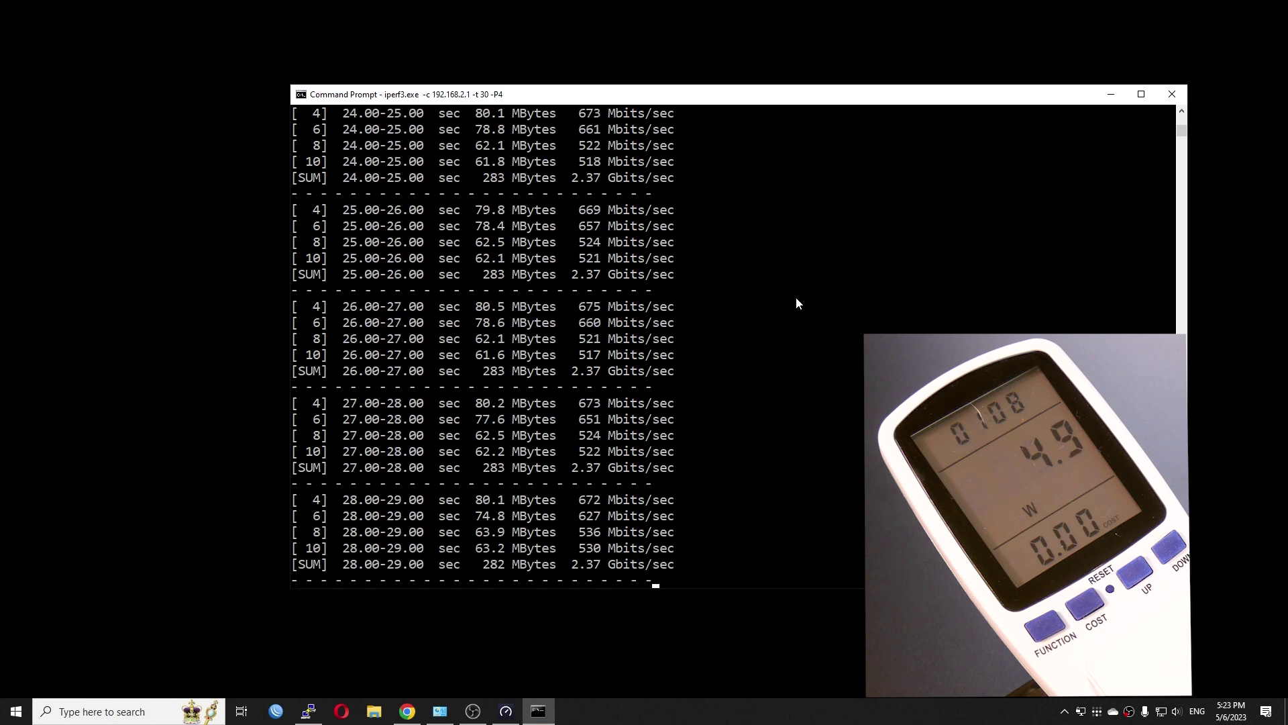
key(Up)
text(-R)
key(Return)
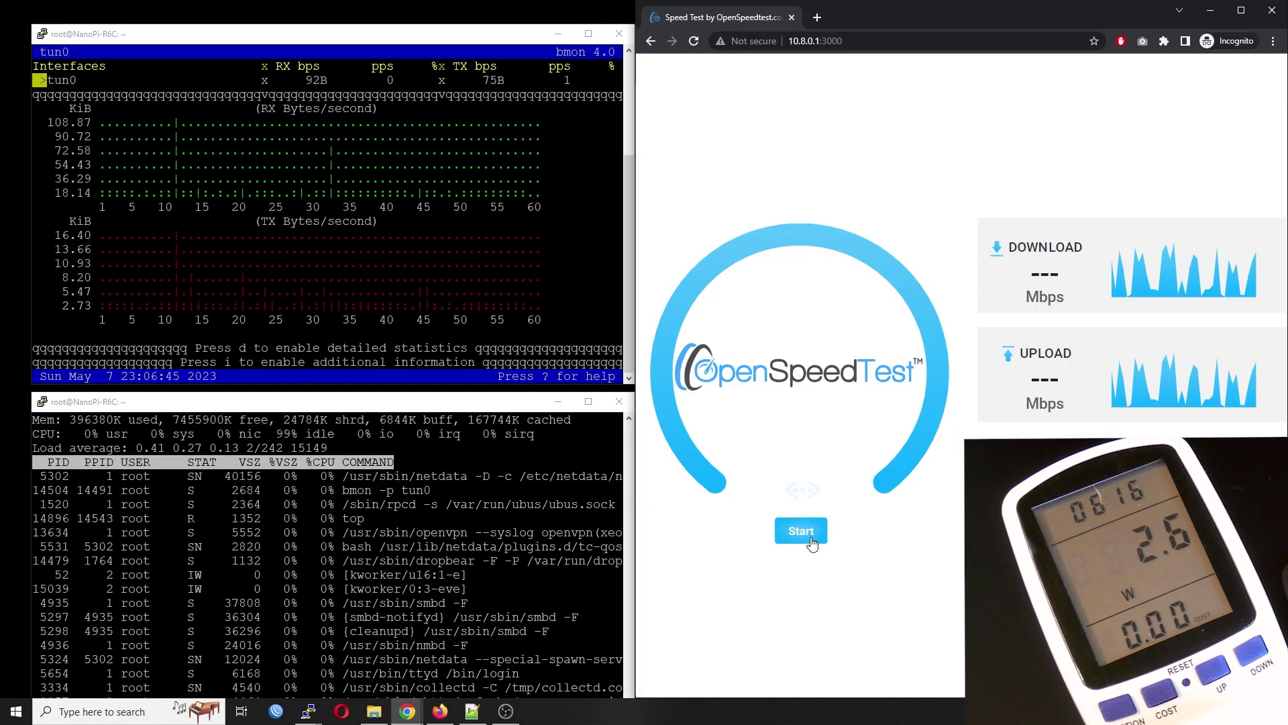
Start the OpenSpeedTest run at 10.8.0.1:3000 through the OpenVPN tunnel
click(809, 537)
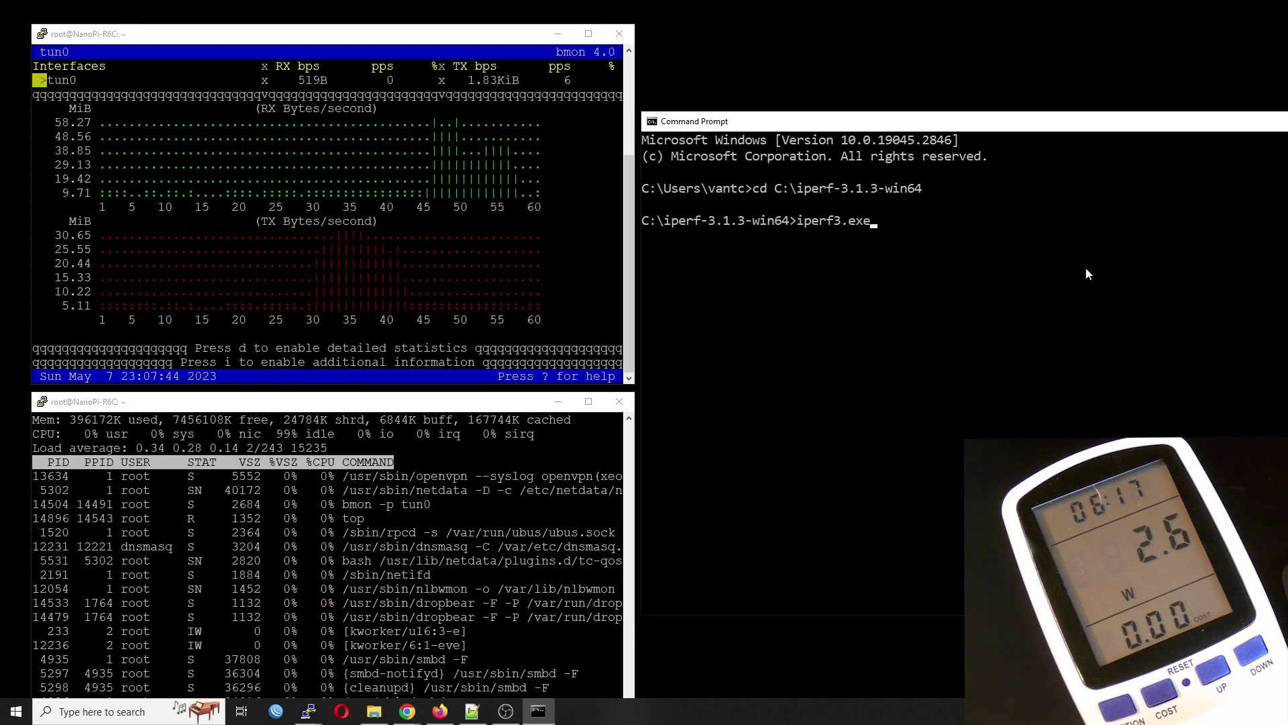
Run iperf3.exe -c 10.8.0.1 -P 4 as a four-stream test over OpenVPN
text(-c 10.8.0.1 -)
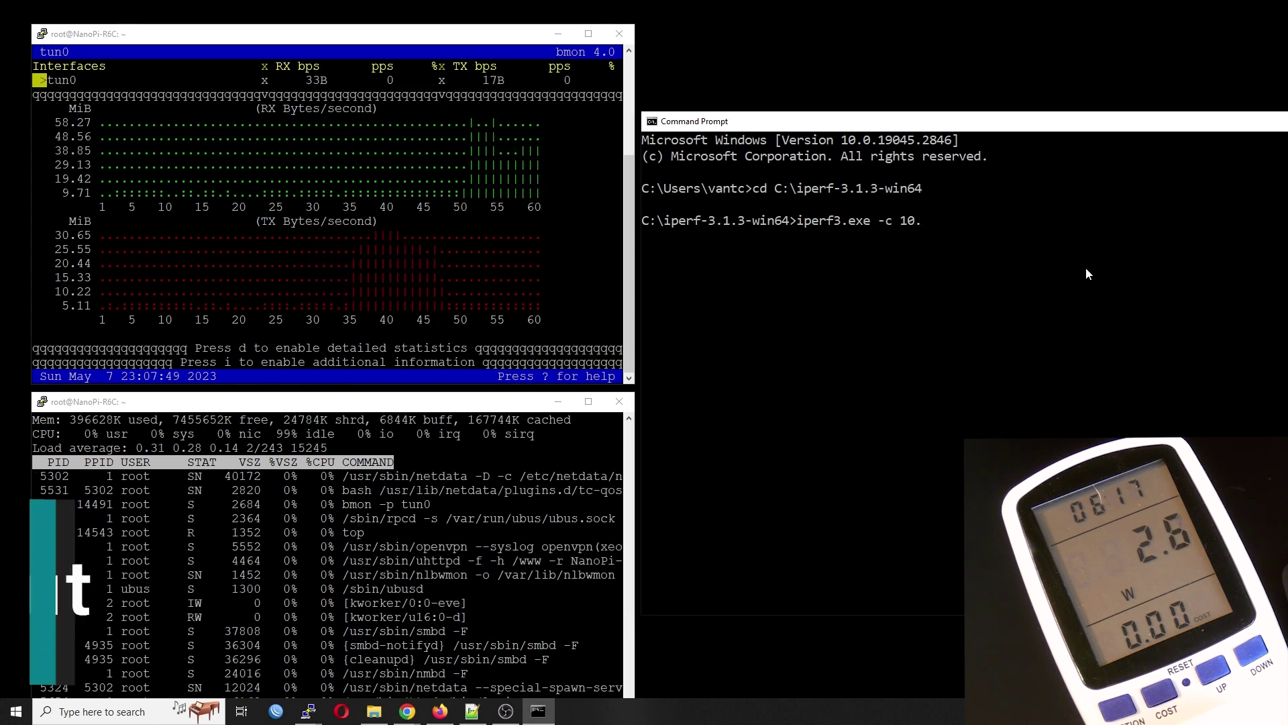
text(P 4)
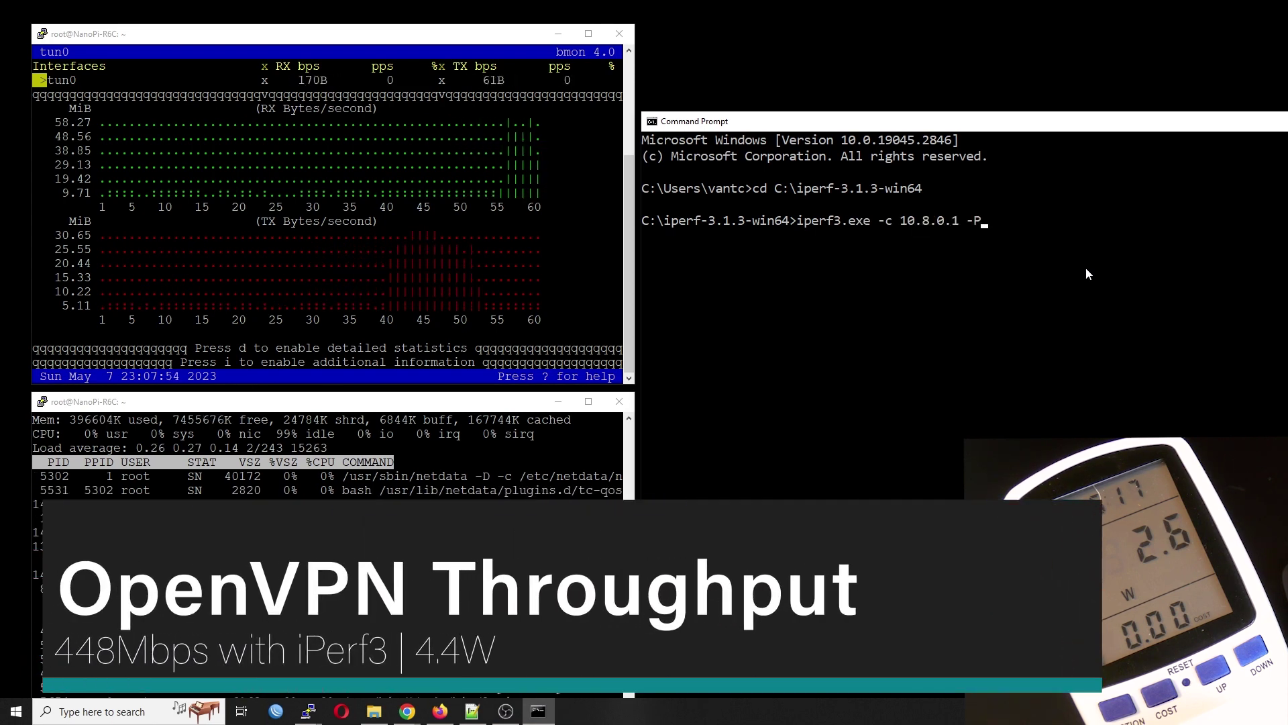
key(Return)
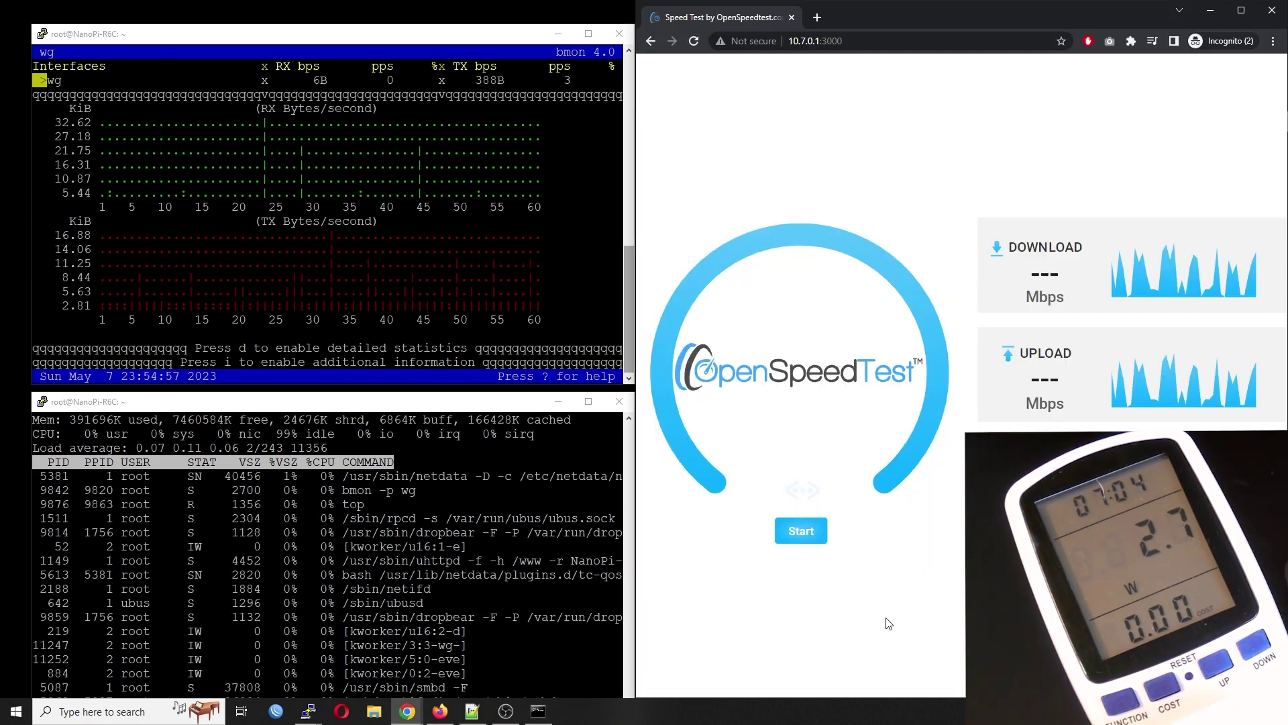
Start the OpenSpeedTest run at 10.7.0.1:3000 through the WireGuard tunnel
click(801, 531)
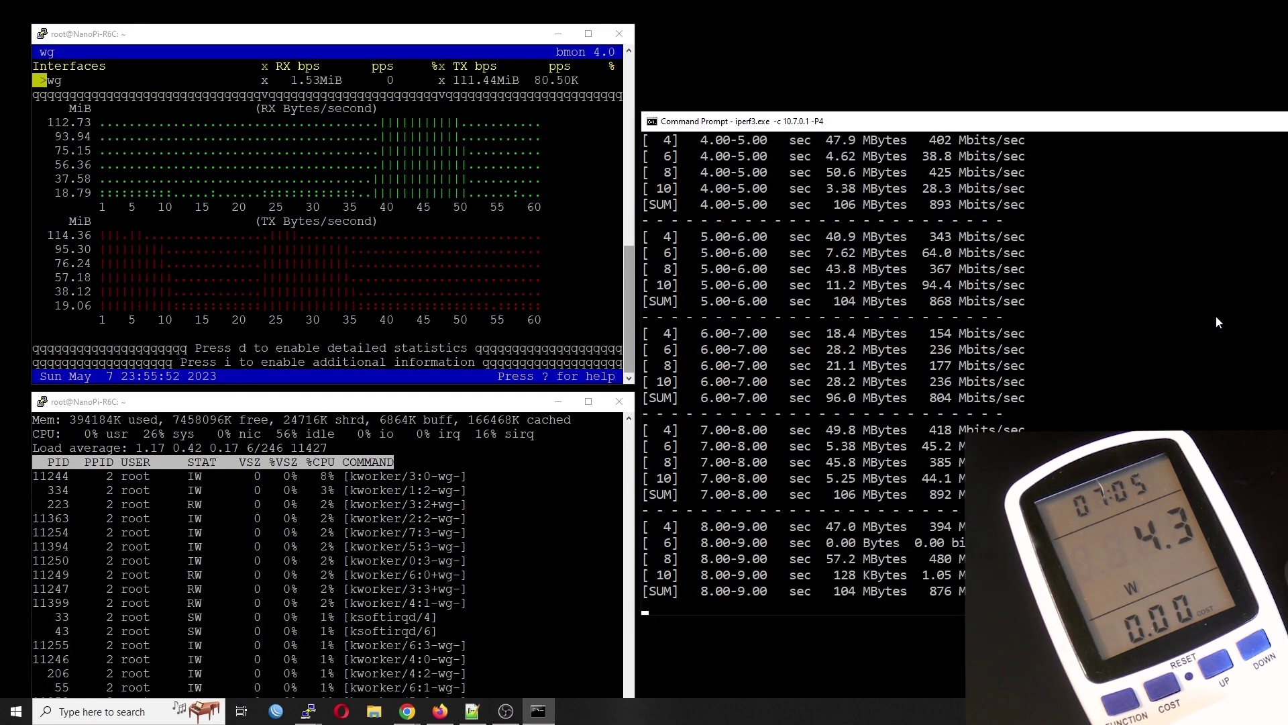
Enter iperf3.exe -c 10.7.0.1 for another iperf3 run over WireGuard
text(iperf3.exe -c 10.7.0.1)
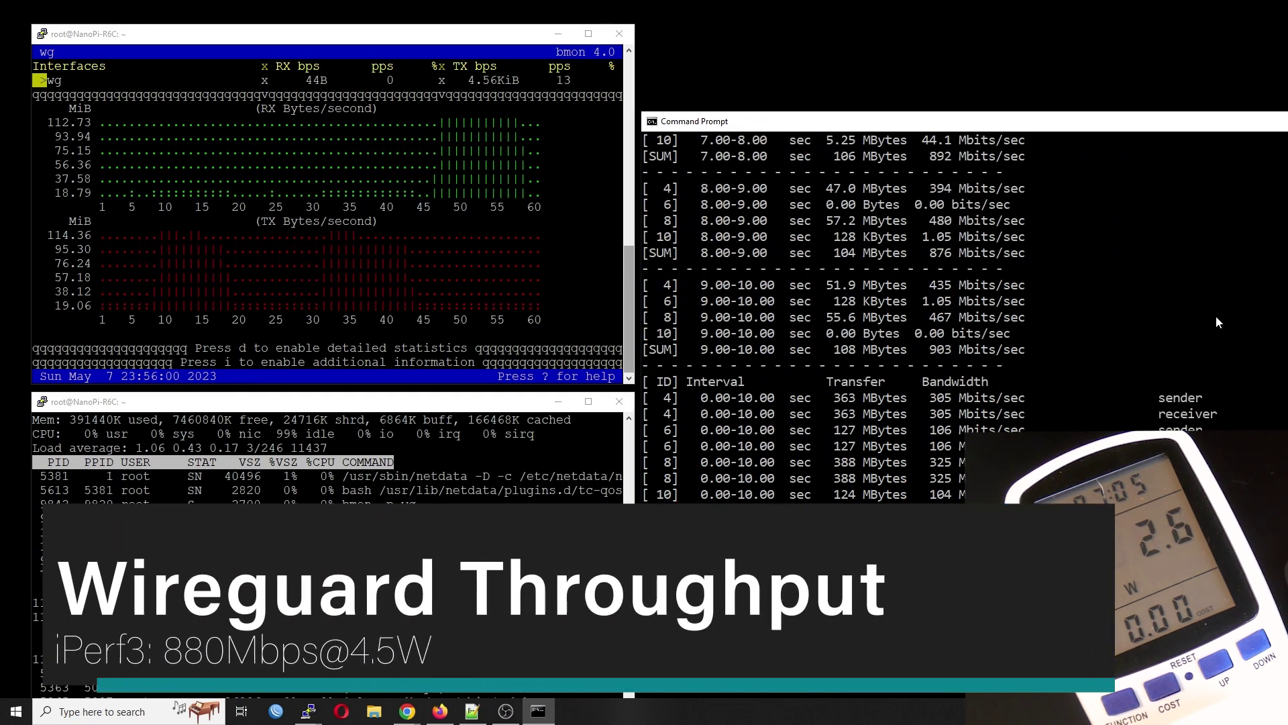